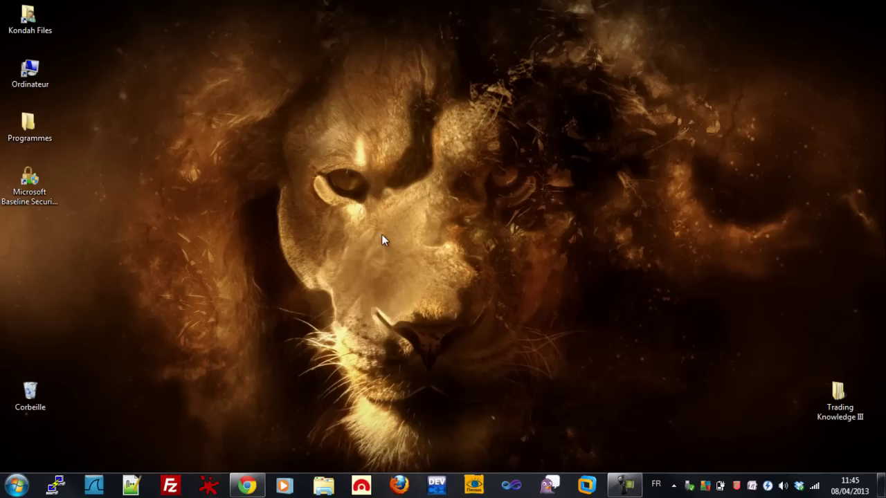
Launch Microsoft Baseline Security Analyzer and open the setup for scanning a single computer
double_click(43, 187)
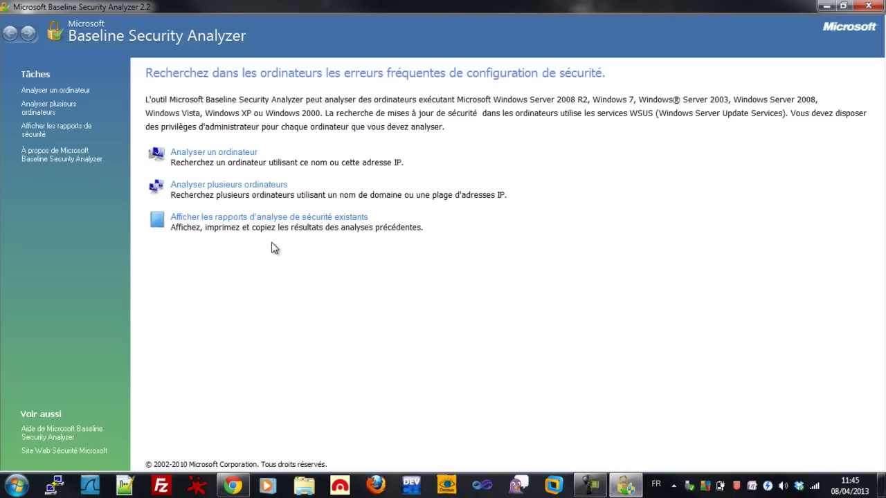
left_click(225, 154)
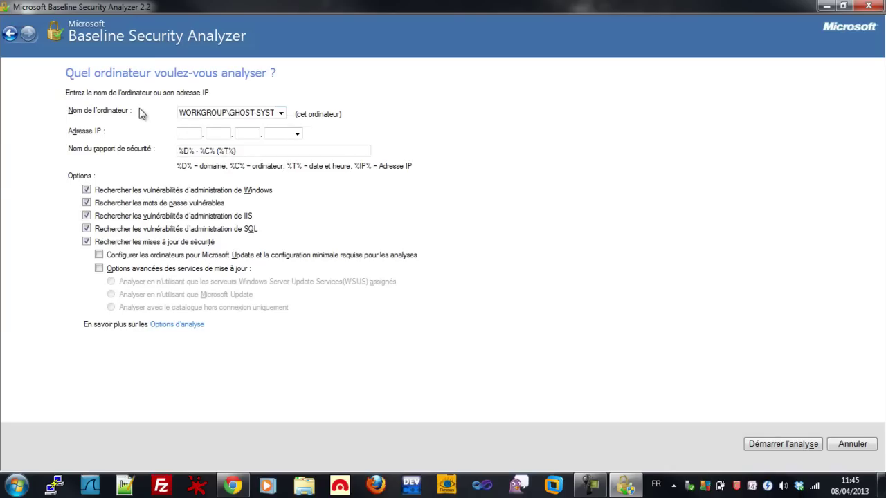
left_click_drag(126, 112, 143, 114)
left_click(154, 117)
left_click_drag(84, 131, 158, 153)
left_click(115, 138)
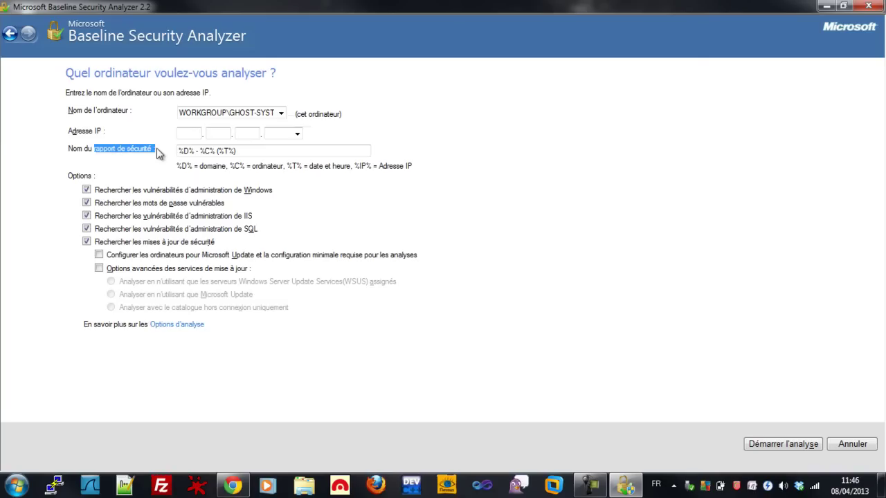
left_click(161, 157)
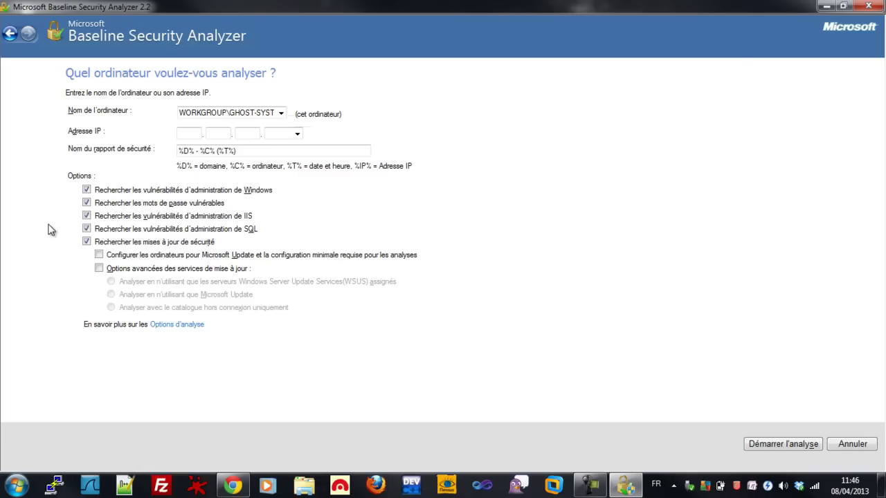
Try to scan the computer at IP address 192.168.1.2, and reopen the single-computer scan setup
left_click(193, 134)
type("192")
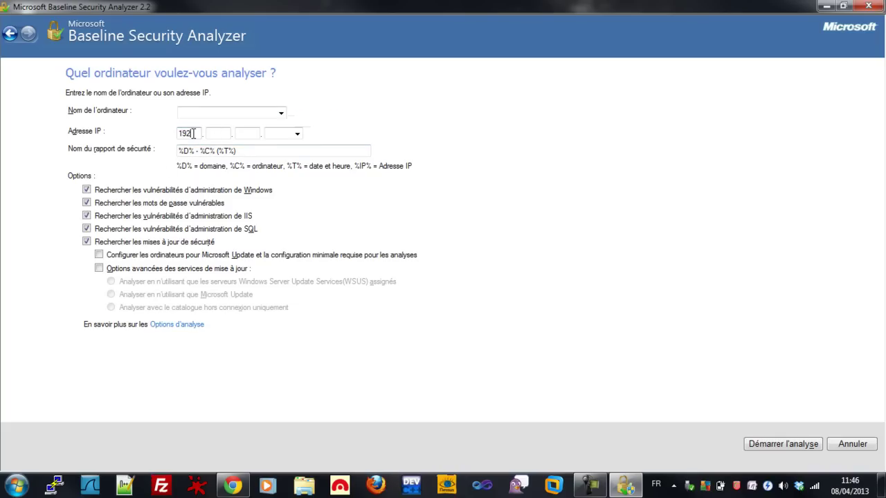
key("period")
type("168")
key("period")
type("1")
key("period")
type("2")
left_click(198, 112)
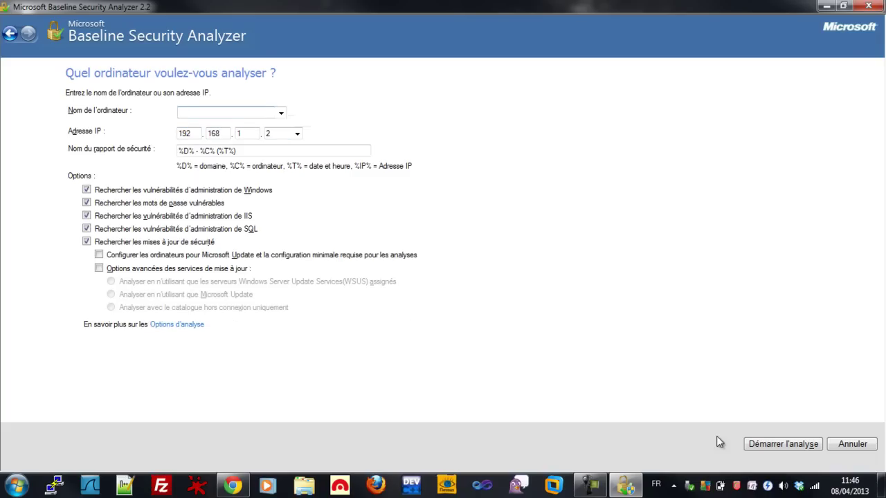
left_click(780, 450)
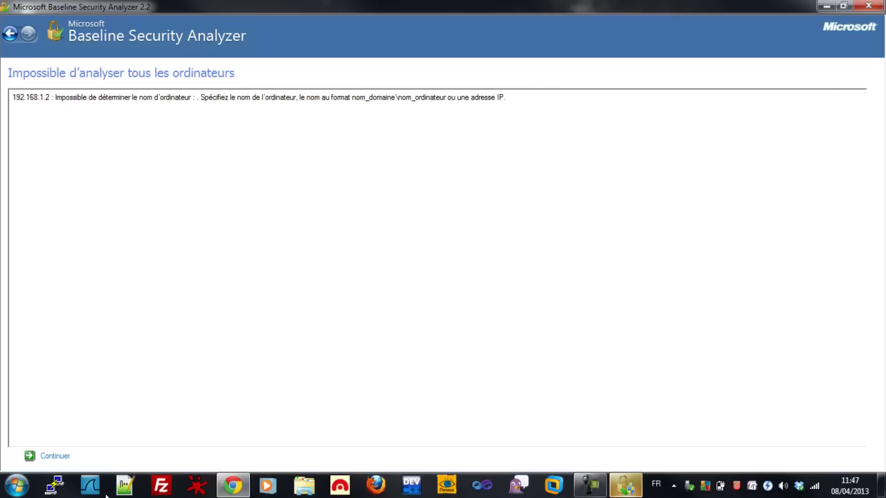
left_click(54, 456)
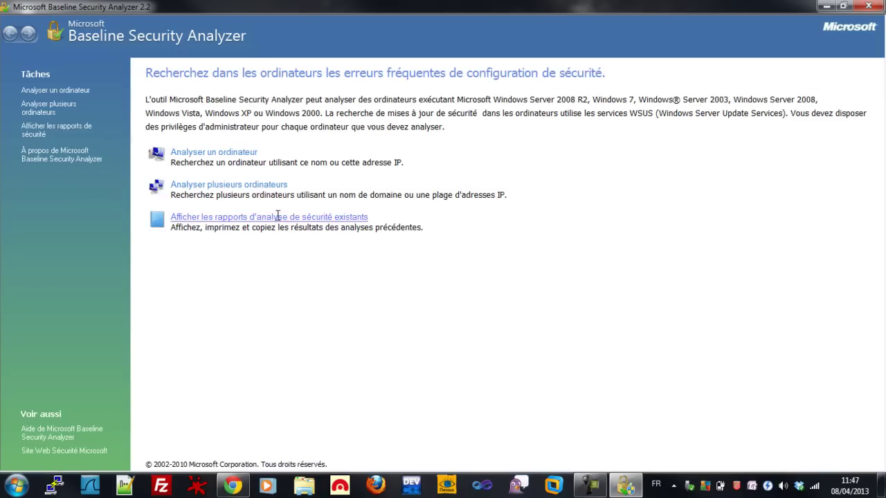
left_click(223, 153)
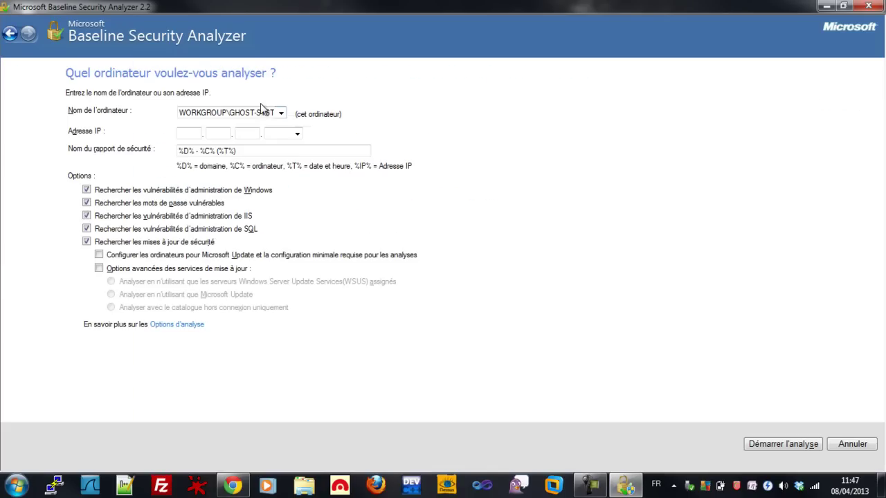
left_click(189, 128)
type("127.")
type("0.0.")
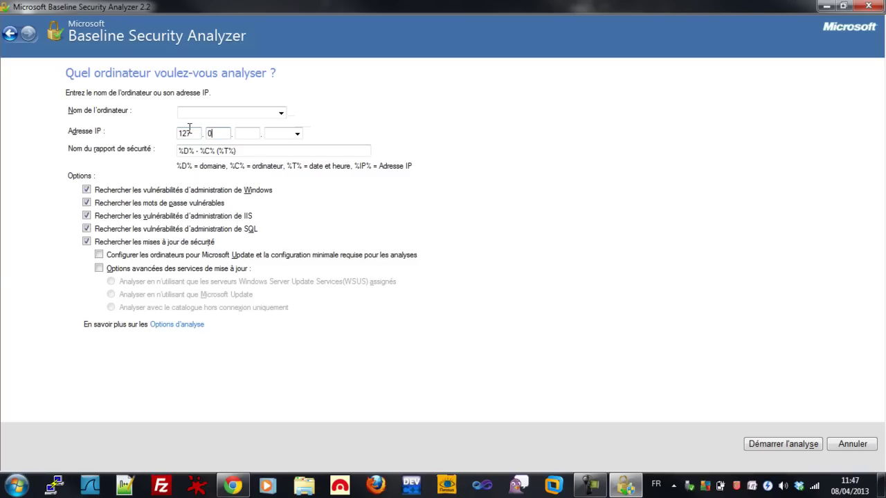
type("1")
Select this computer, WORKGROUP\GHOST-SYSTEM, as the scan target and start the analysis
left_click(281, 113)
left_click(271, 123)
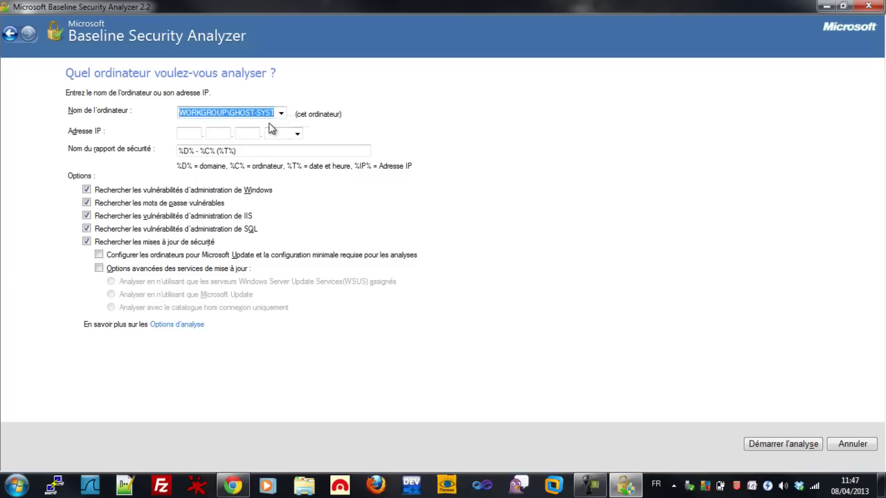
left_click(816, 446)
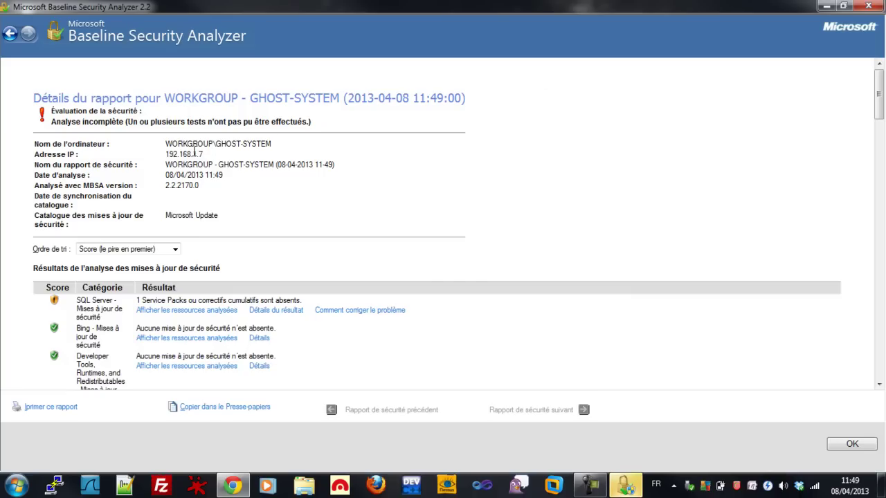
Review the report's computer details, security update results and Windows administrative vulnerabilities, including the local password and password expiration checks
left_click_drag(168, 152, 218, 159)
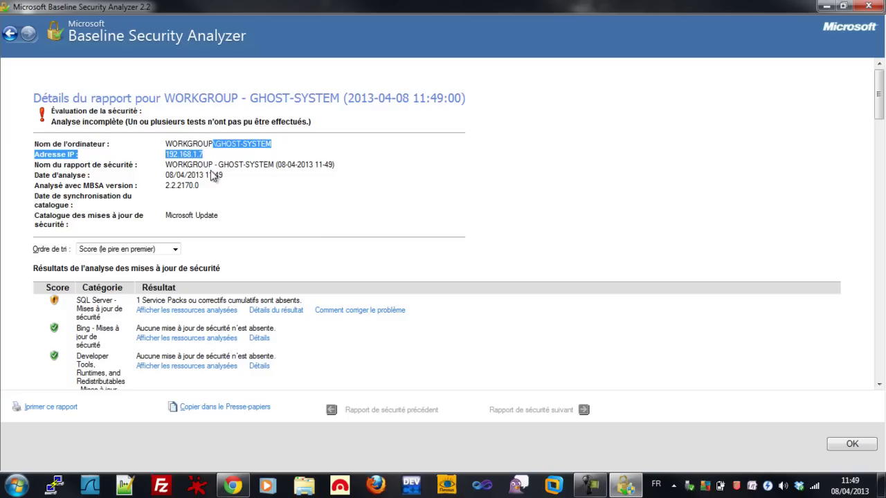
left_click_drag(169, 186, 202, 188)
left_click_drag(880, 115, 880, 137)
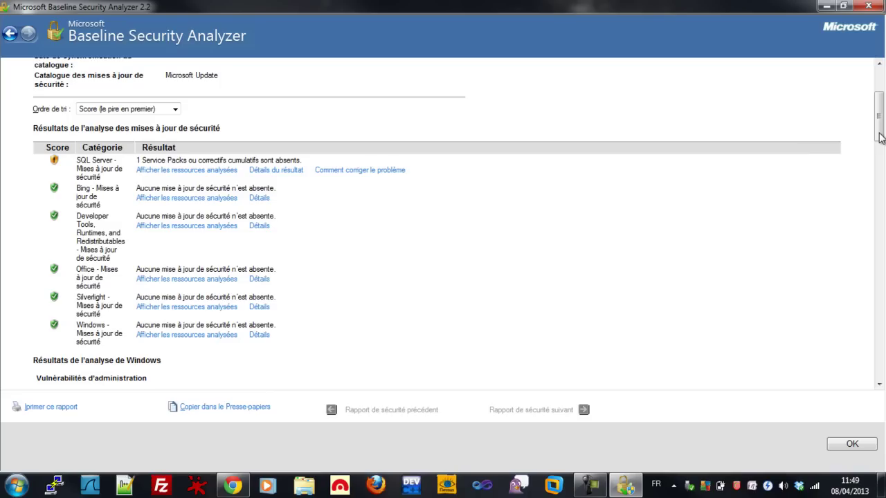
left_click_drag(880, 138, 878, 177)
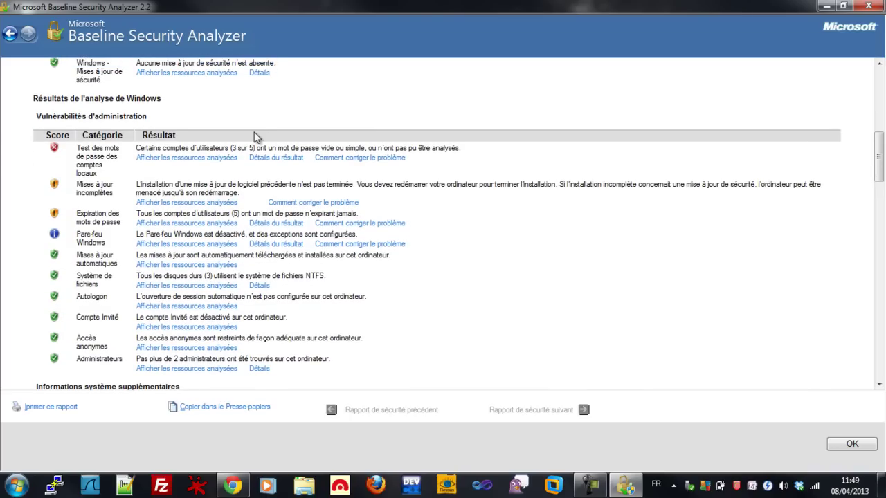
left_click_drag(233, 146, 315, 152)
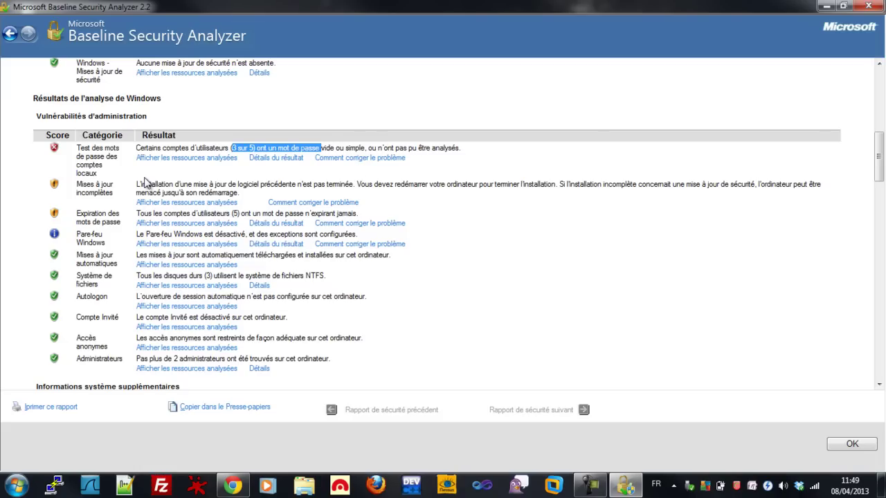
left_click_drag(146, 184, 210, 216)
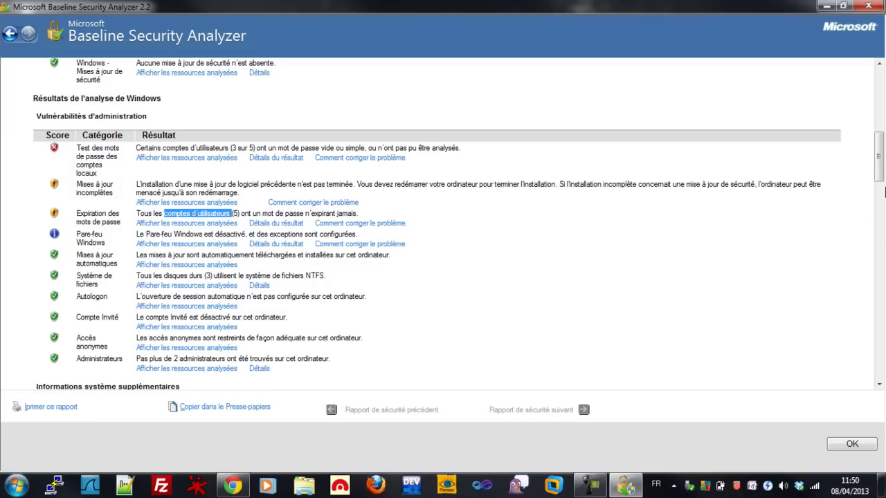
Examine the report's additional system information and its IIS, SQL Server and application results, and return to the report's beginning
scroll(880, 192, "down", 2)
left_click_drag(880, 192, 877, 212)
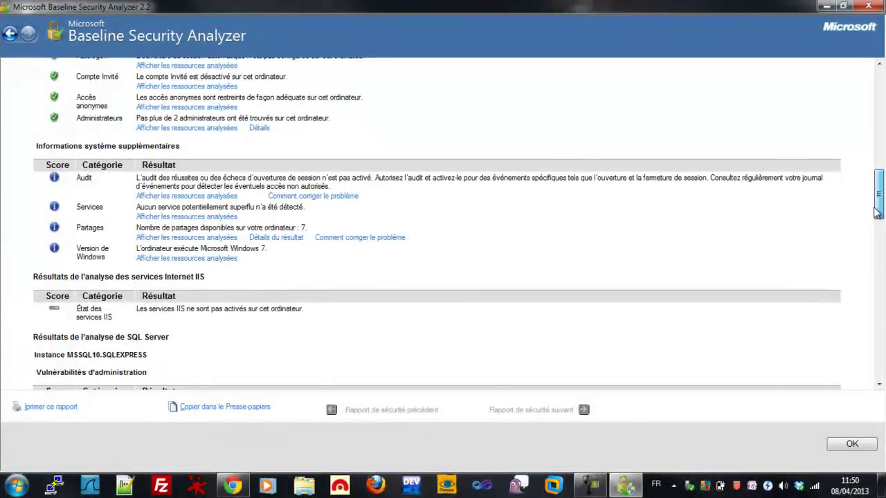
left_click_drag(877, 213, 877, 217)
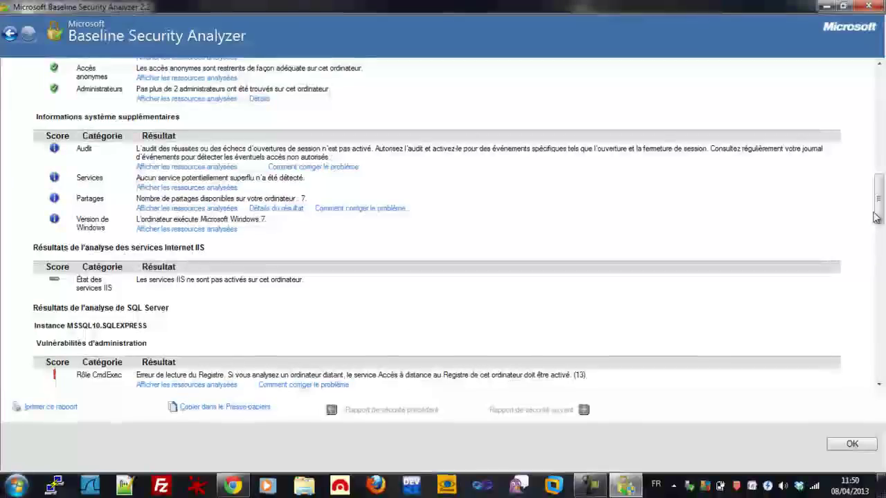
left_click_drag(876, 216, 878, 227)
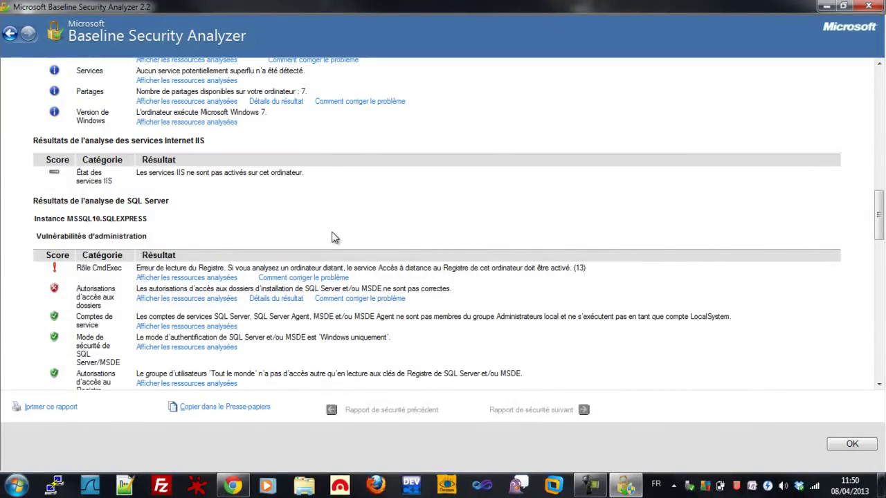
left_click_drag(166, 268, 224, 268)
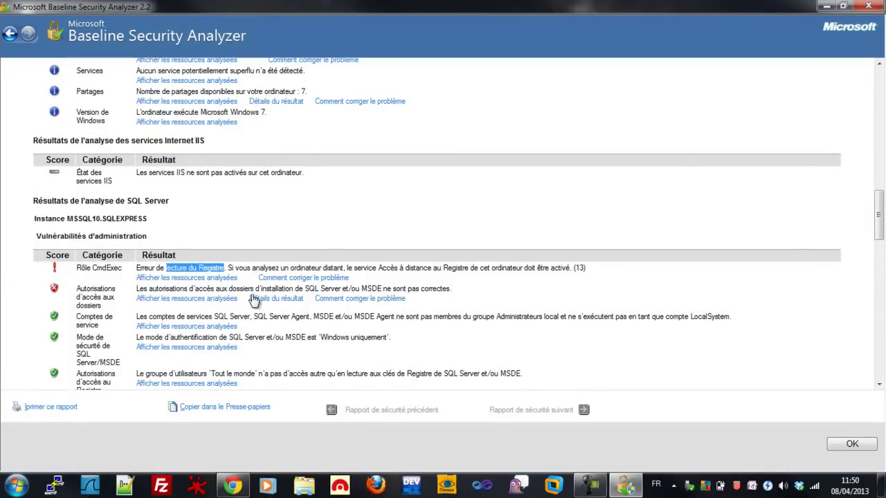
left_click_drag(881, 230, 853, 366)
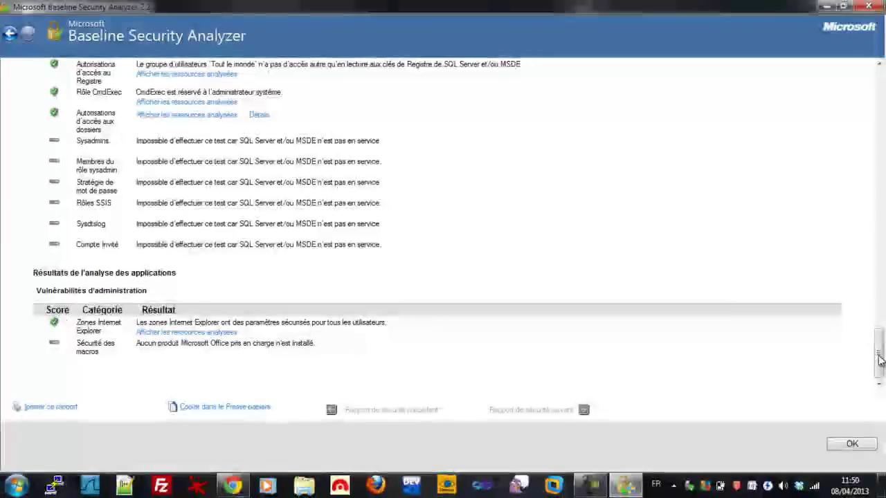
left_click_drag(873, 358, 881, 149)
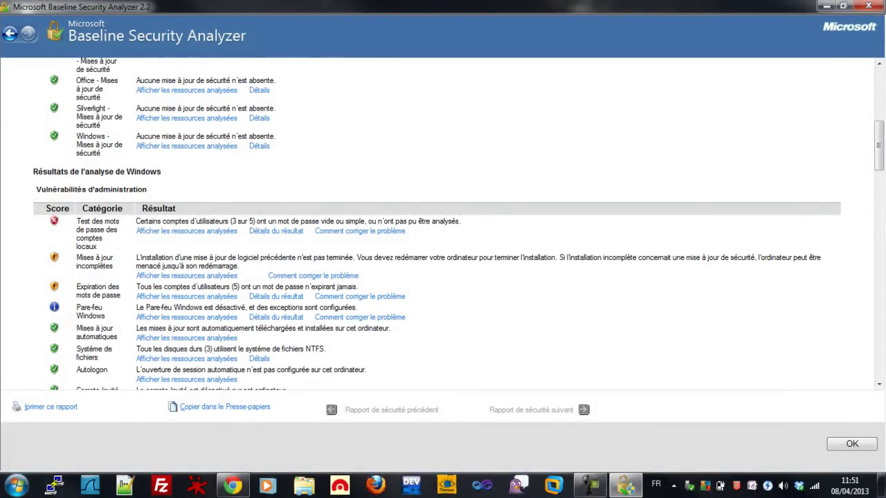
left_click_drag(881, 145, 881, 75)
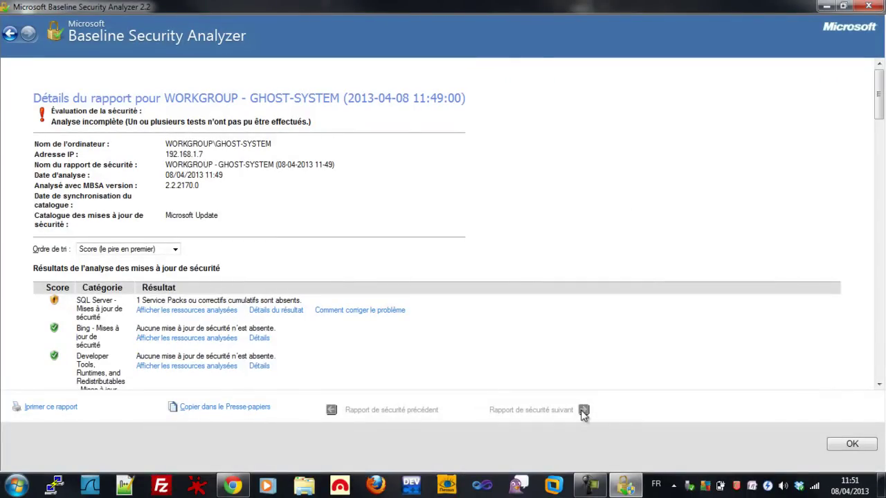
left_click(581, 480)
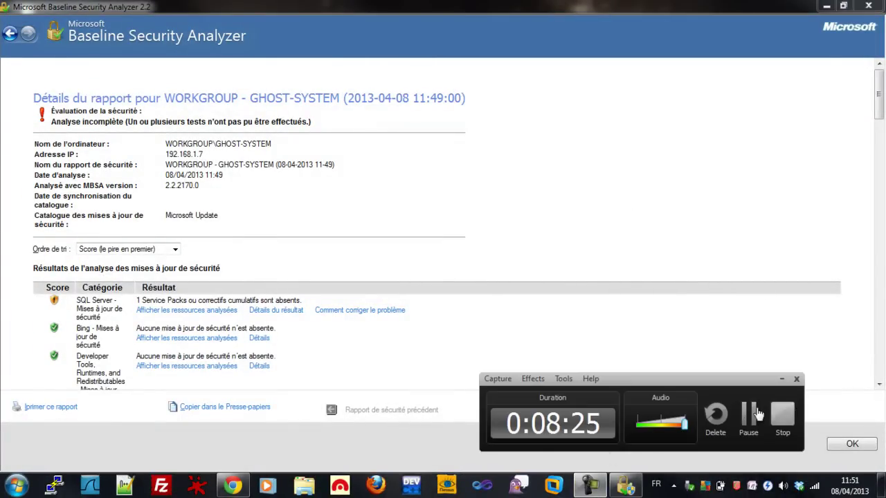